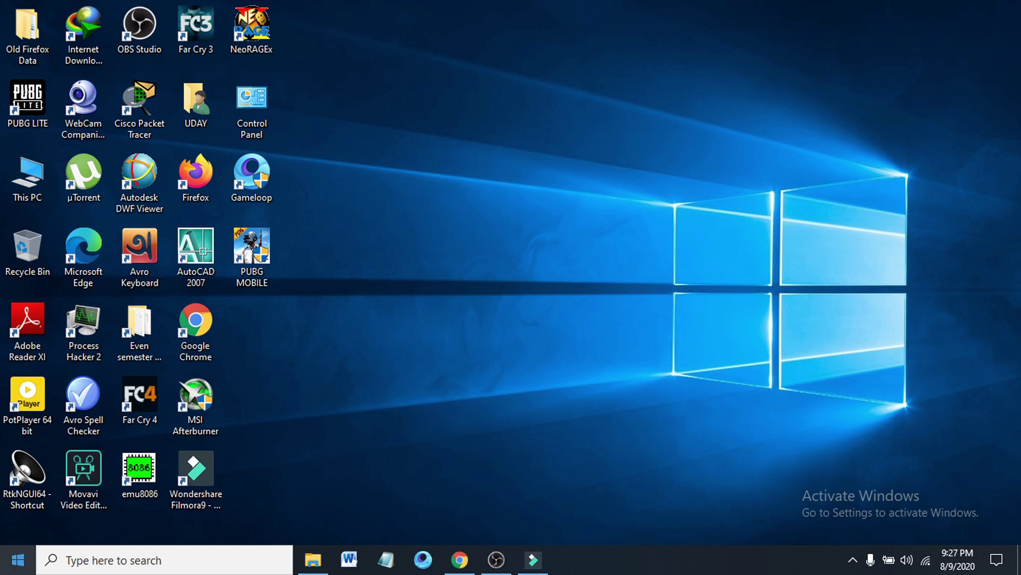
- Reach the System Storage page via Start > Settings > System, showing Storage Sense and the C: drive usage
left_click(18, 563)
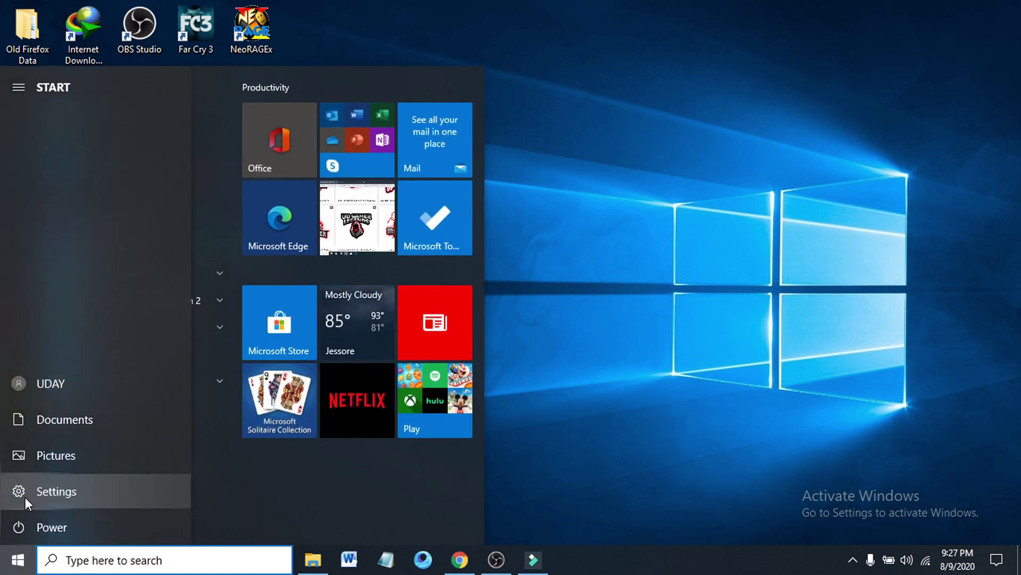
left_click(25, 497)
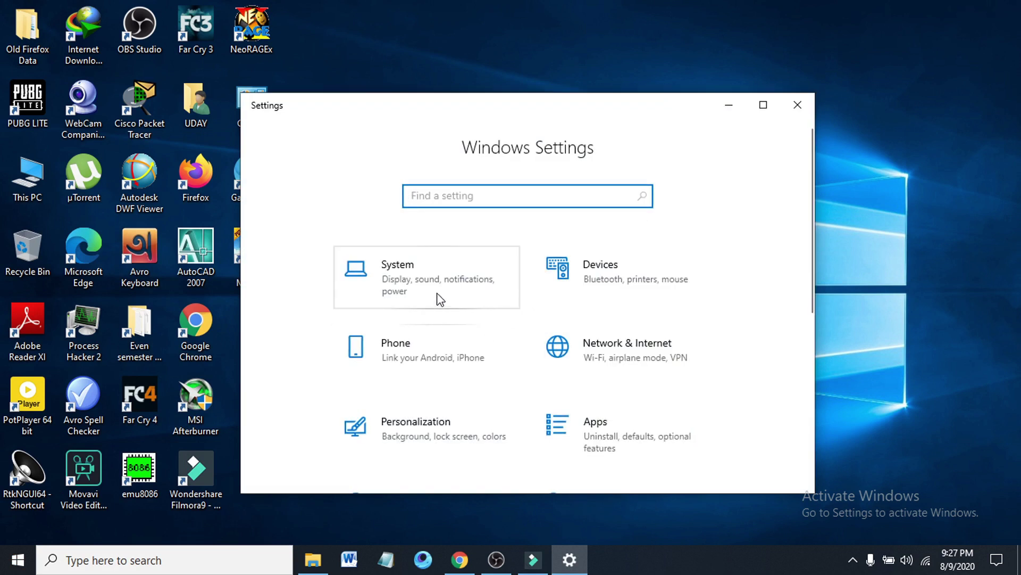
left_click(437, 299)
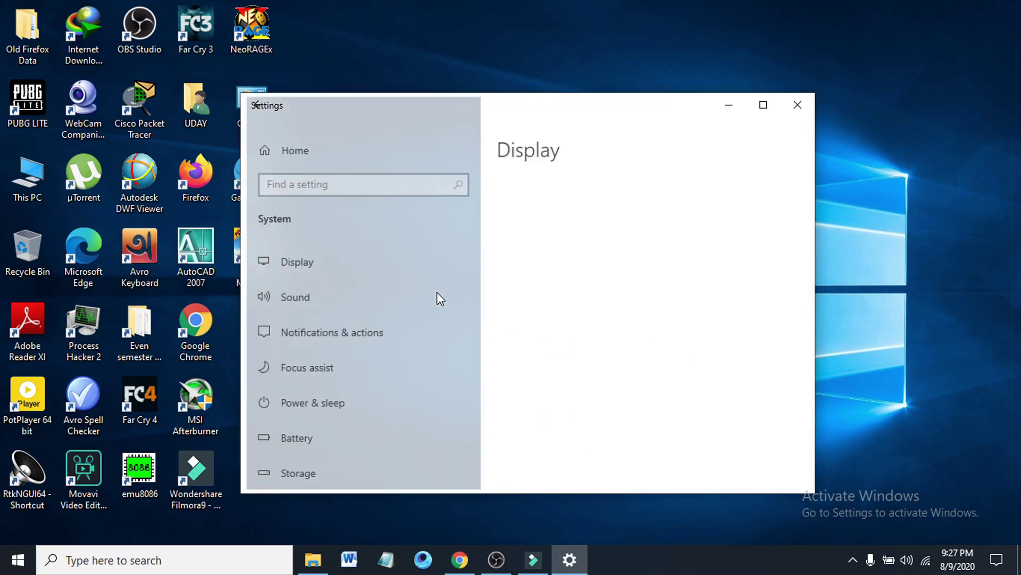
scroll(355, 361, "down", 2)
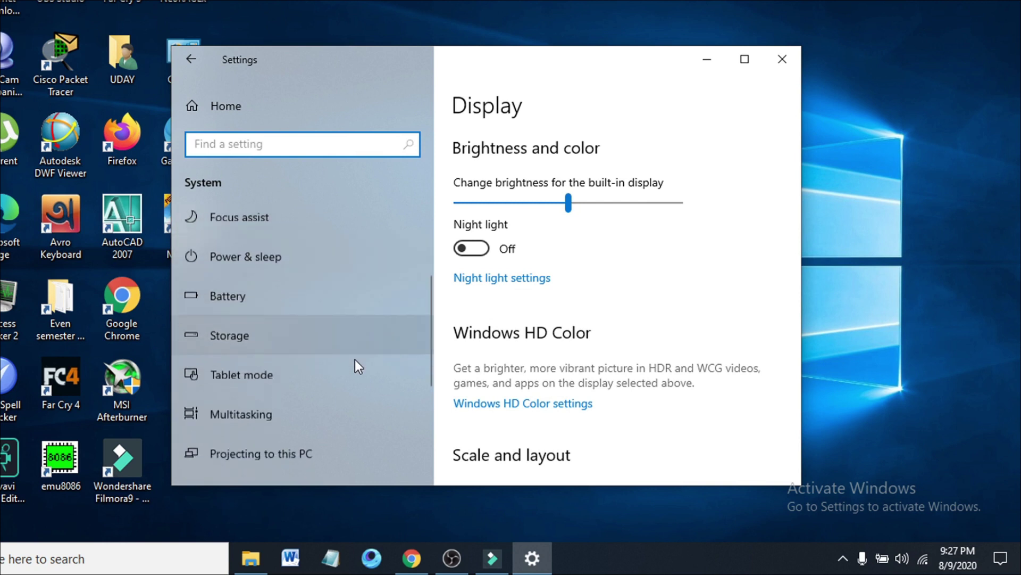
scroll(355, 362, "down", 1)
scroll(356, 360, "up", 1)
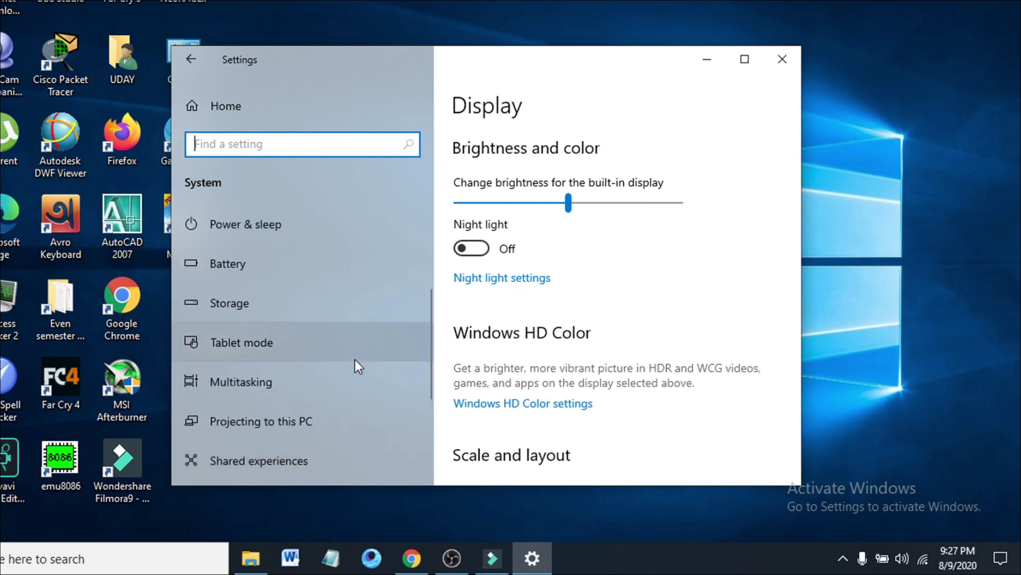
left_click(285, 307)
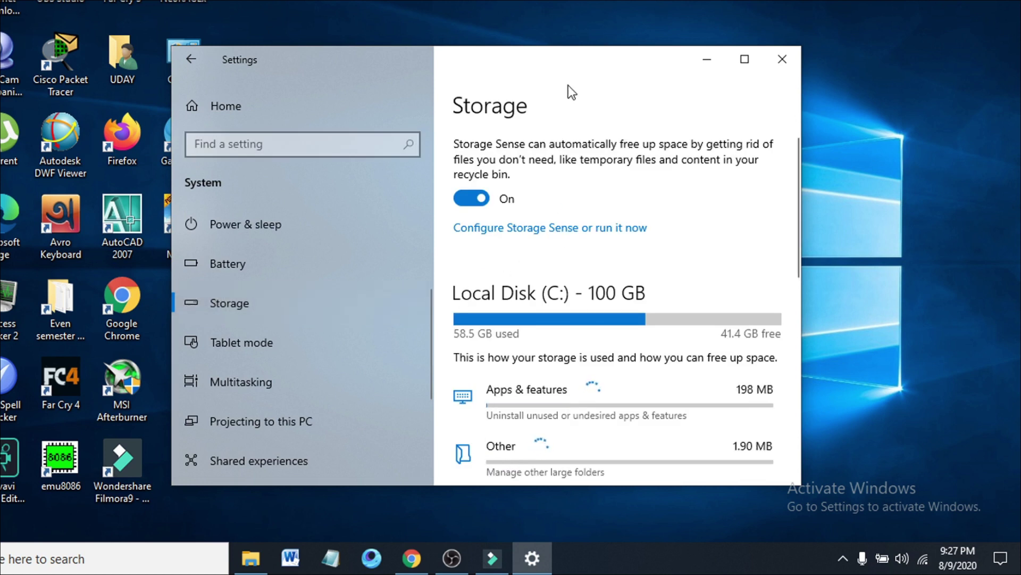
left_click_drag(569, 65, 545, 50)
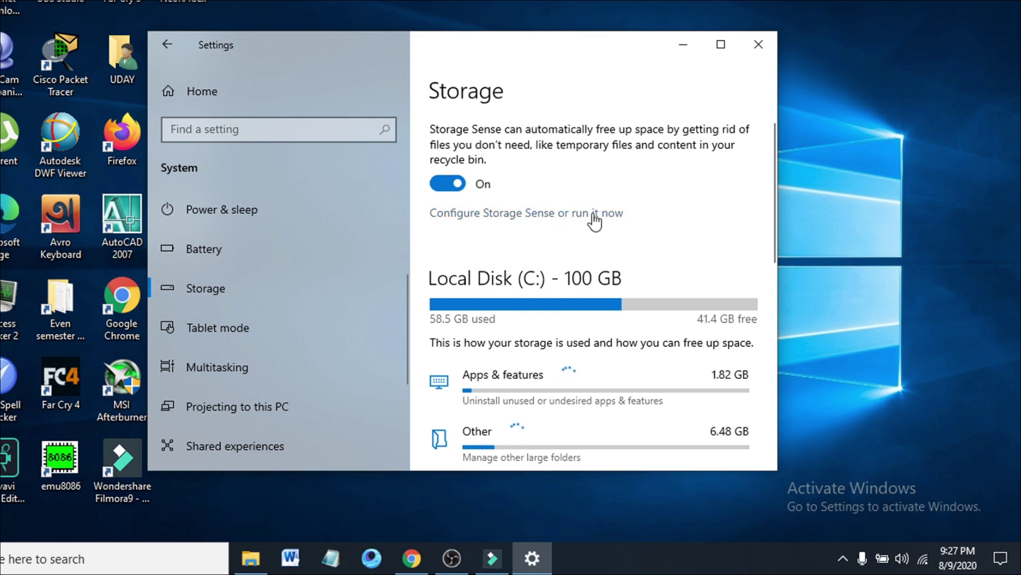
- Go to Configure Storage Sense and expand the Downloads folder retention dropdown
left_click(508, 215)
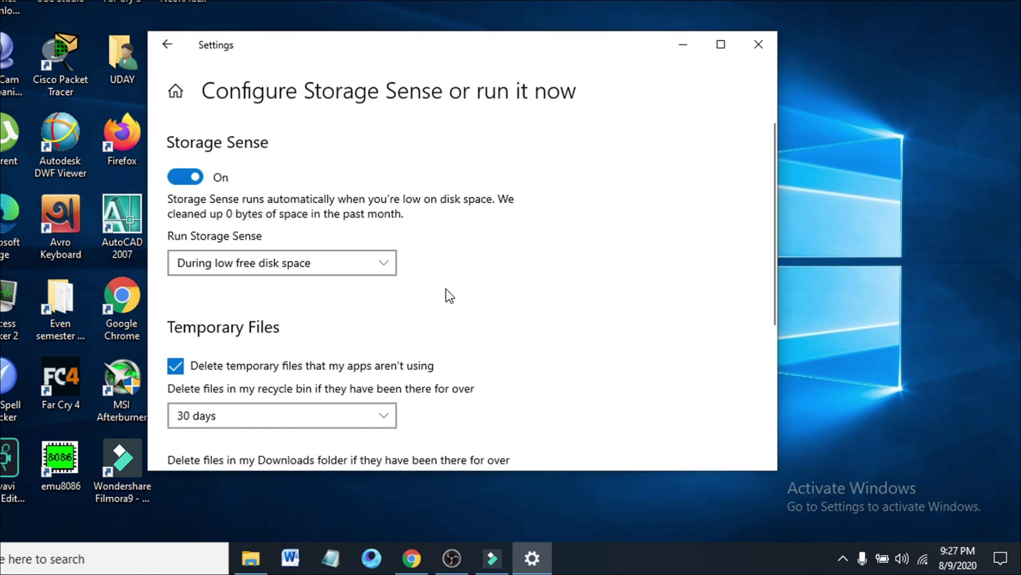
scroll(447, 295, "down", 2)
scroll(448, 295, "down", 2)
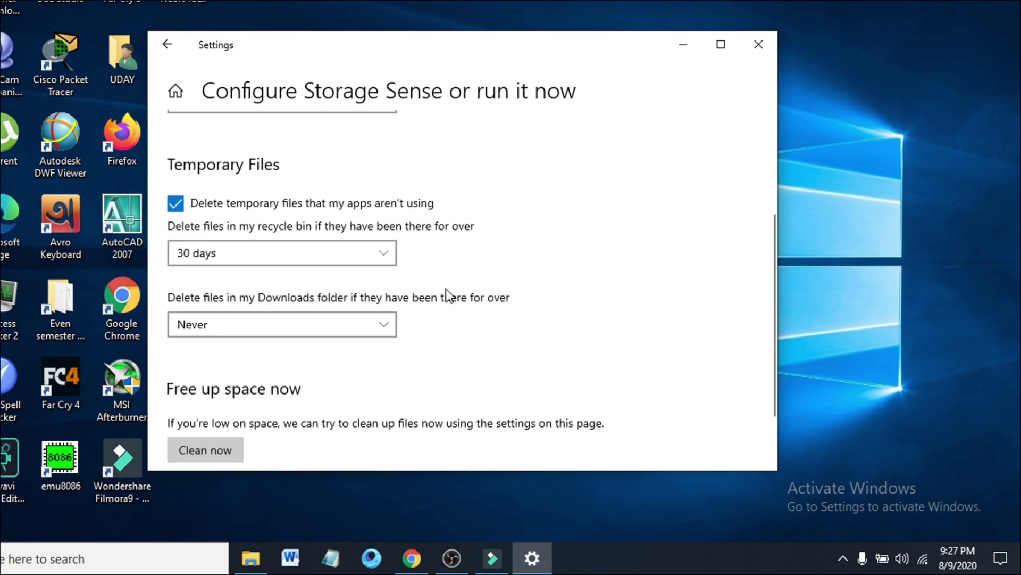
scroll(447, 296, "down", 1)
scroll(447, 296, "up", 1)
left_click(389, 326)
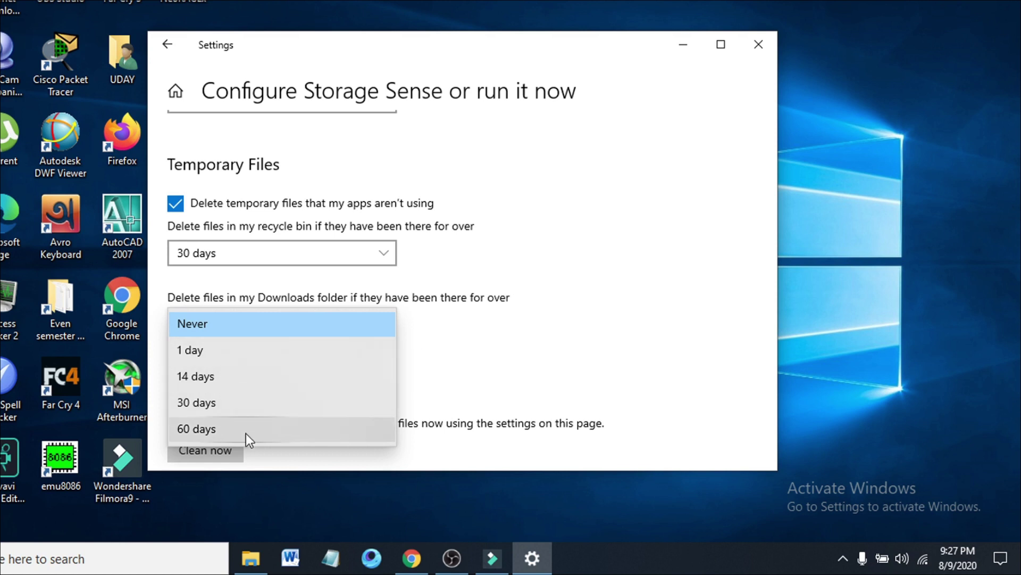
- Set Downloads cleanup to Never, briefly try 30 days, then settle on Never
left_click(333, 323)
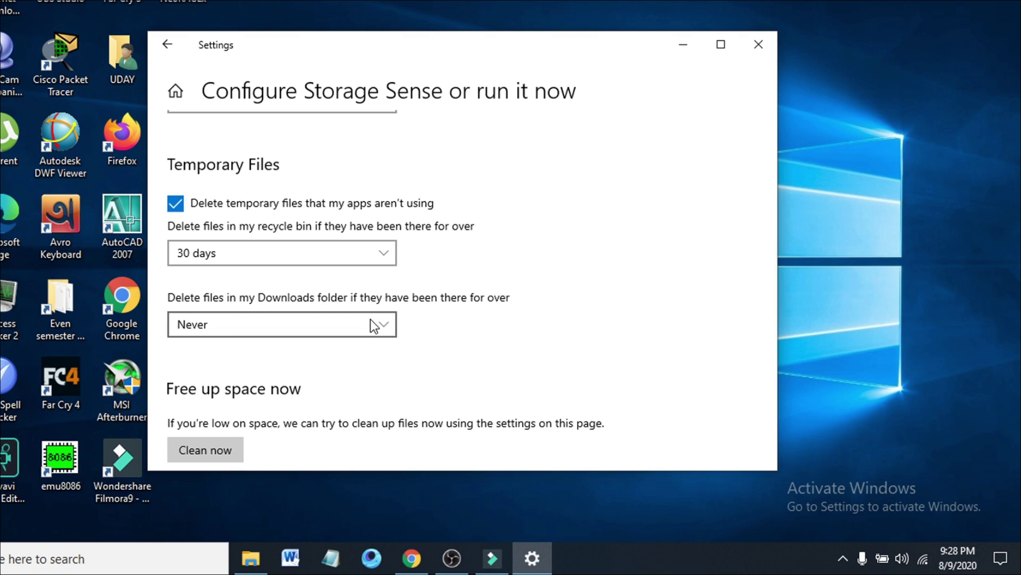
left_click(383, 326)
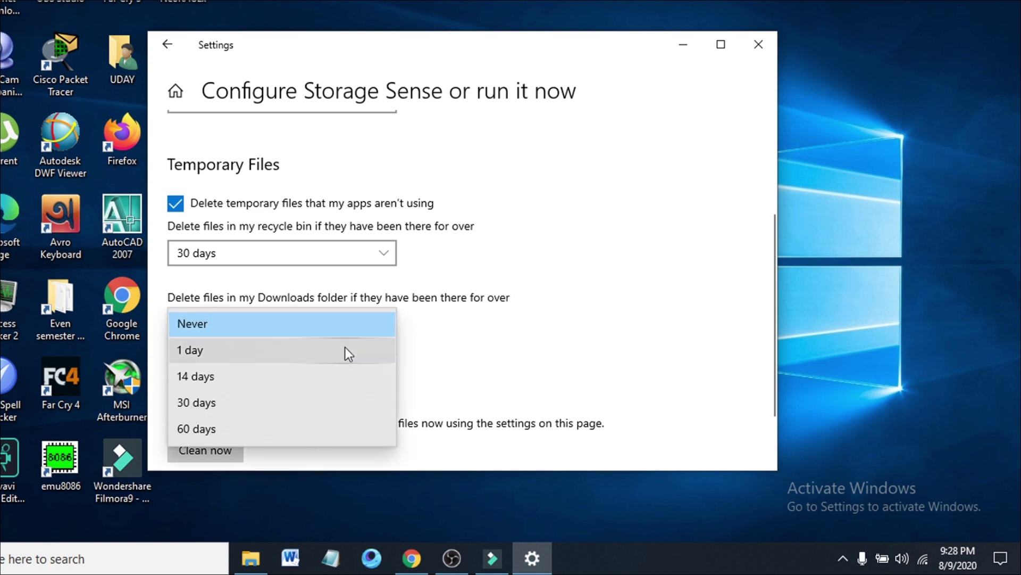
left_click(254, 402)
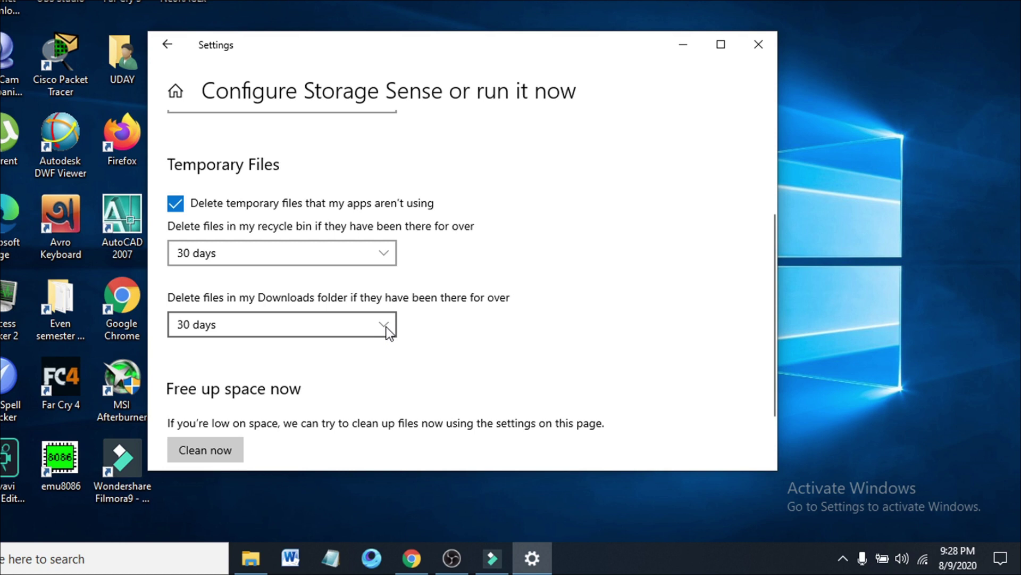
left_click(386, 329)
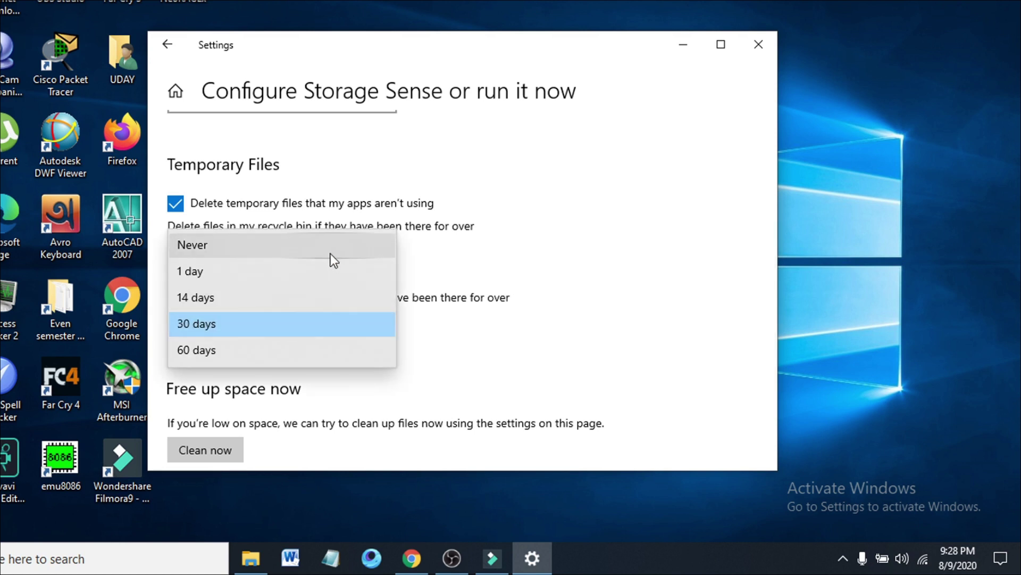
left_click(330, 255)
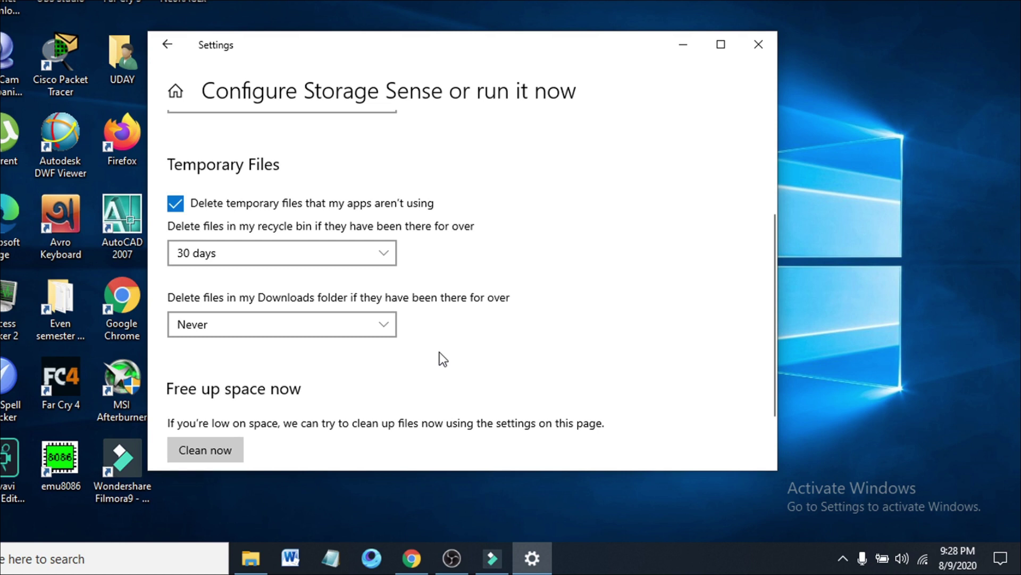
scroll(443, 347, "down", 2)
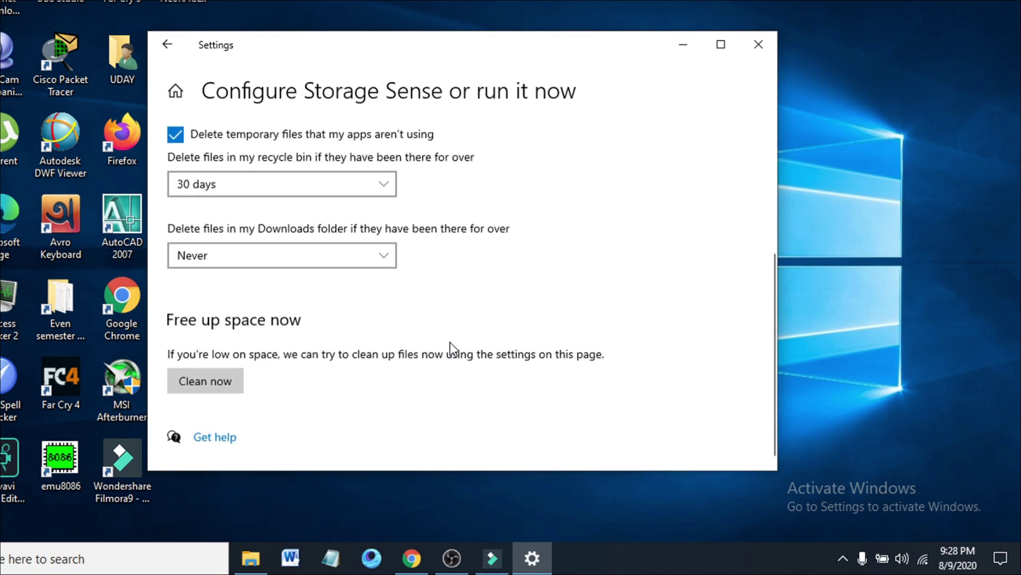
scroll(452, 352, "up", 1)
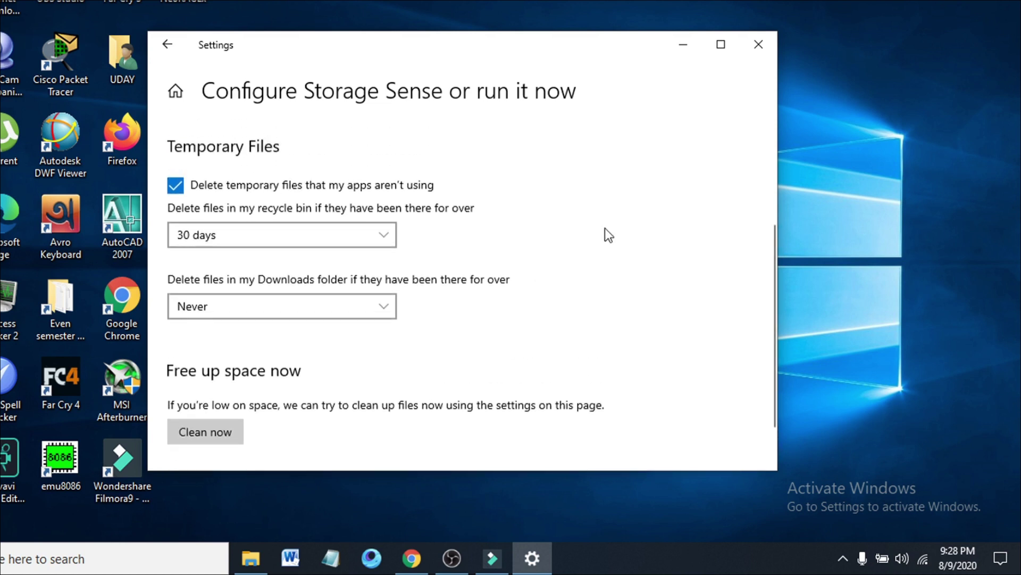
- Close the Settings window, returning to the desktop
left_click(759, 46)
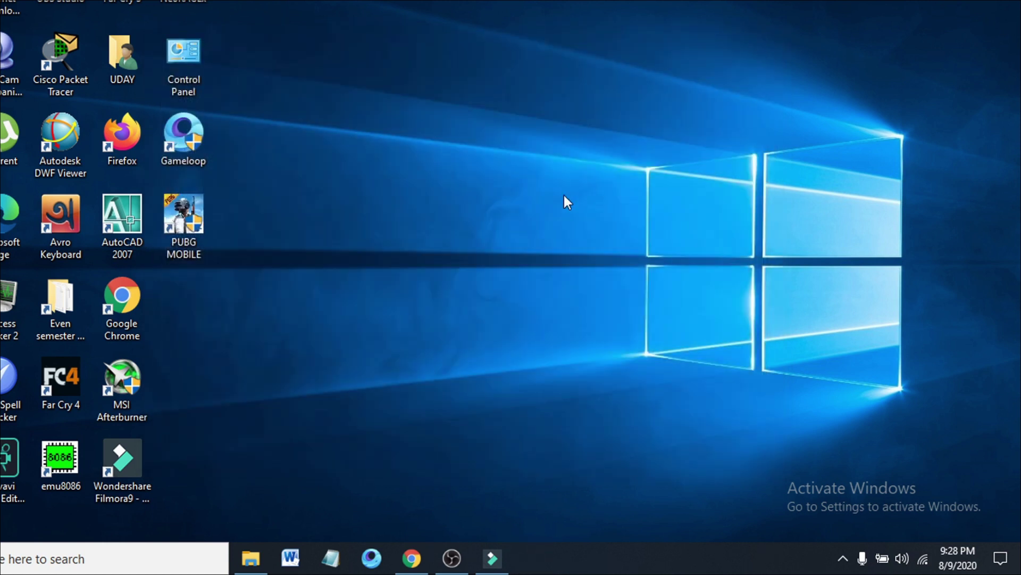